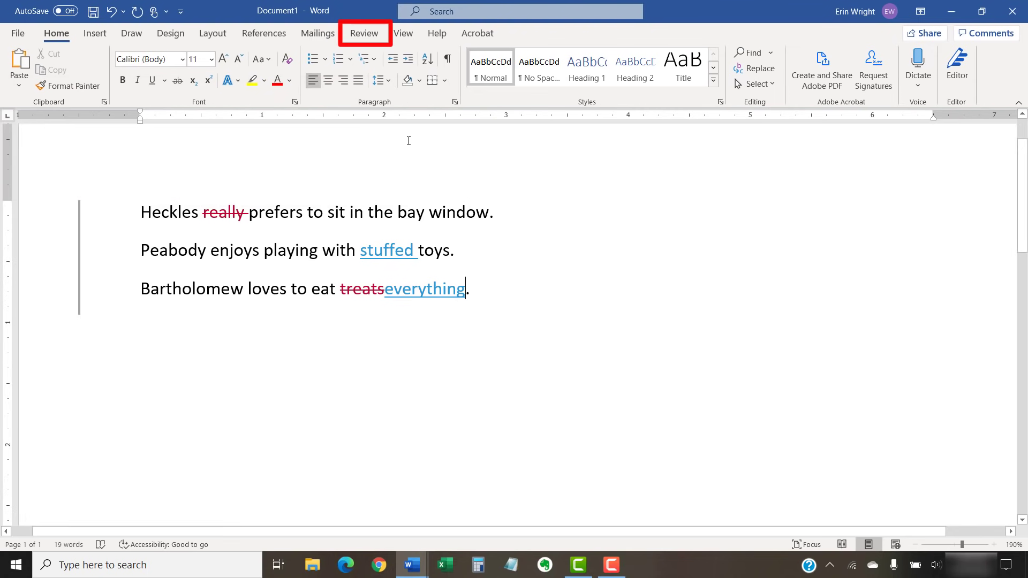
Switch Track Changes on from the Review tab, then off again with Ctrl+Shift+E
click(374, 39)
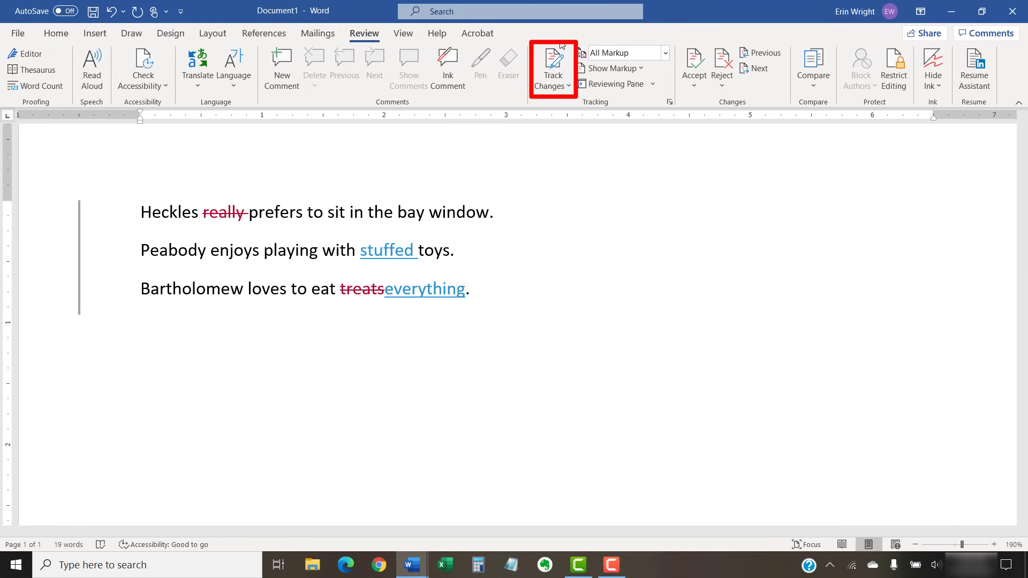
click(553, 59)
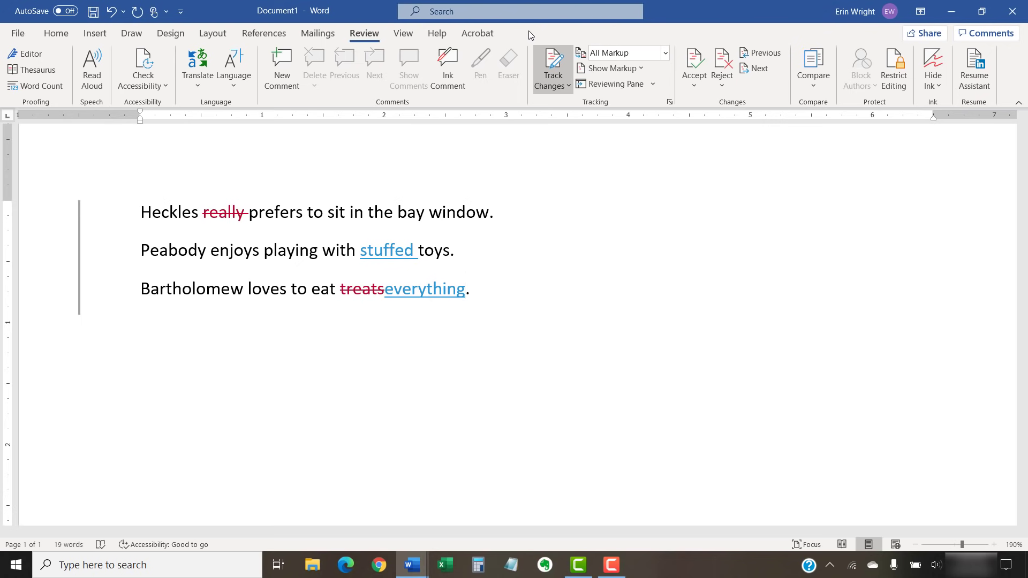
key(ctrl+shift+e)
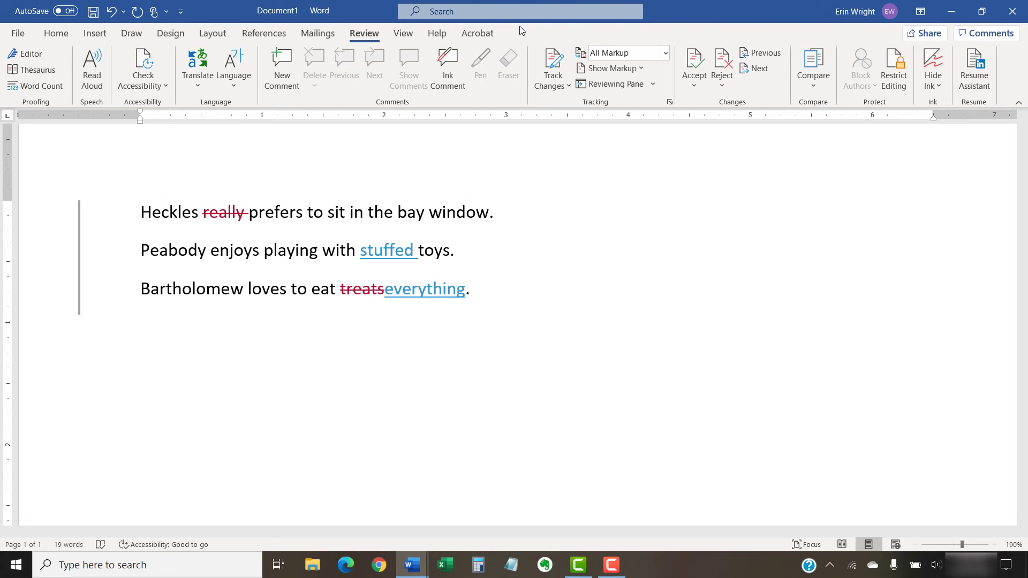
Re-enable Track Changes, preview Simple Markup, then return to All Markup via the change bar
click(552, 61)
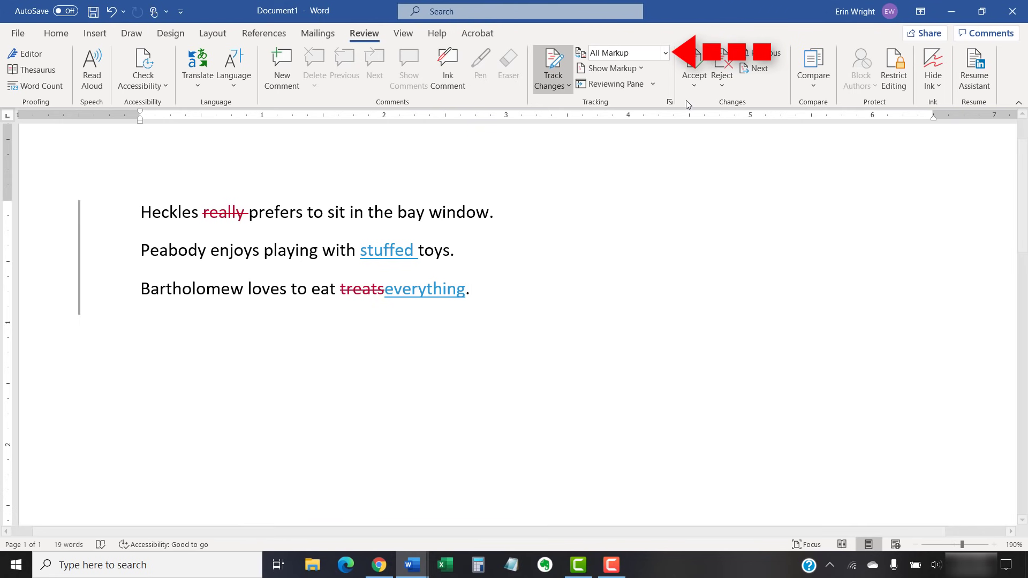
click(668, 53)
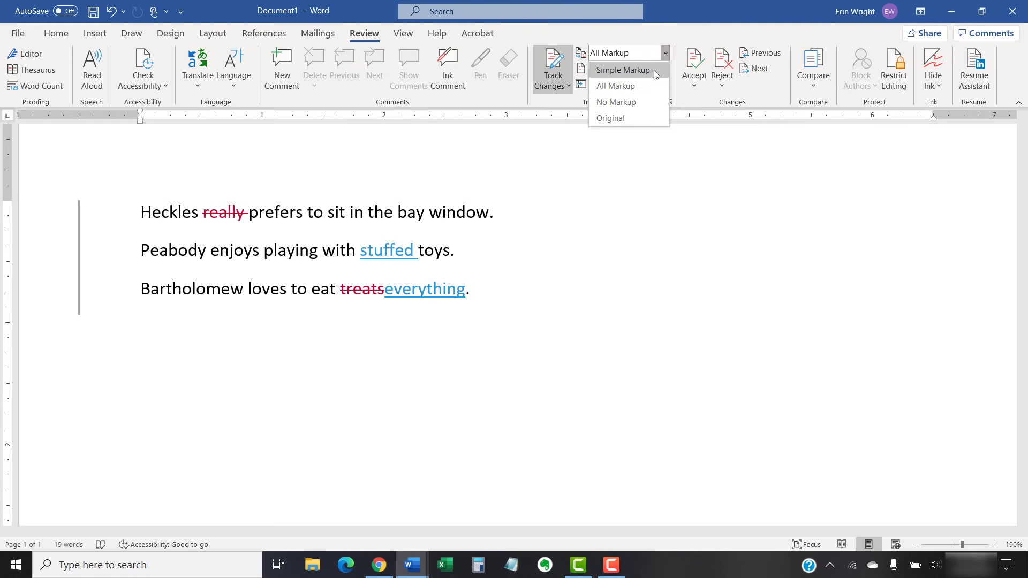
click(654, 69)
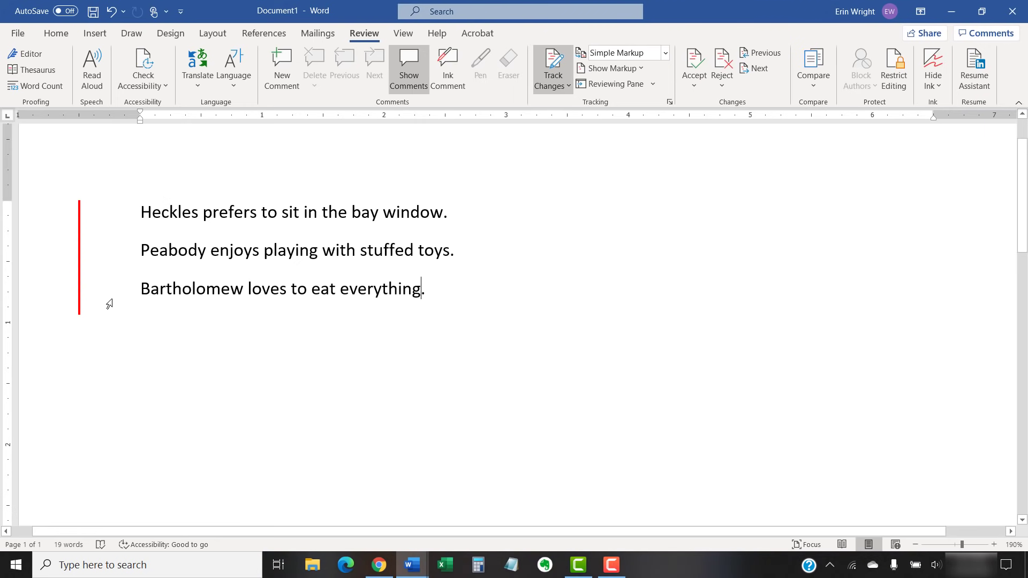
click(78, 284)
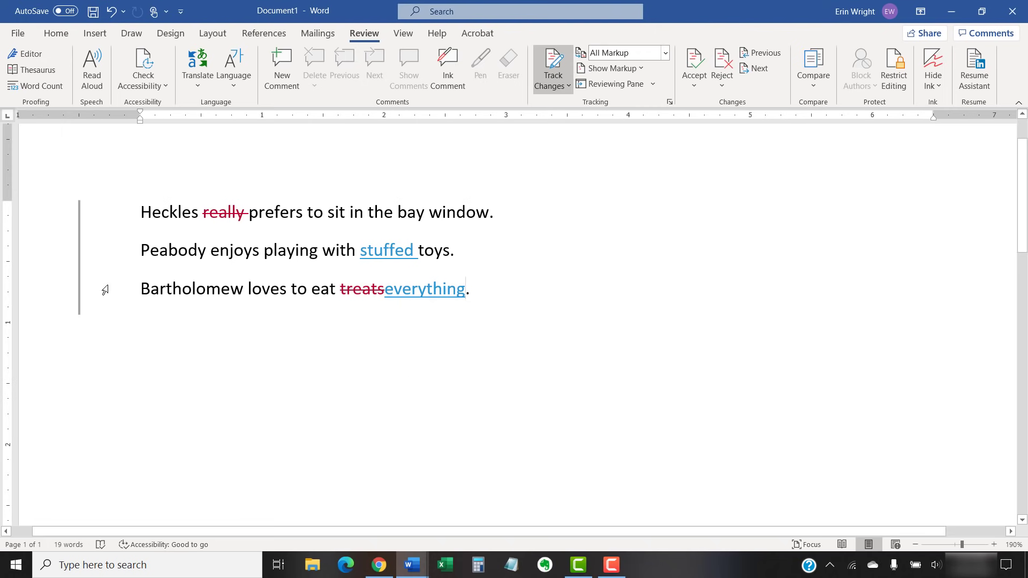
Cycle the review display from Simple Markup through No Markup to Original
click(81, 275)
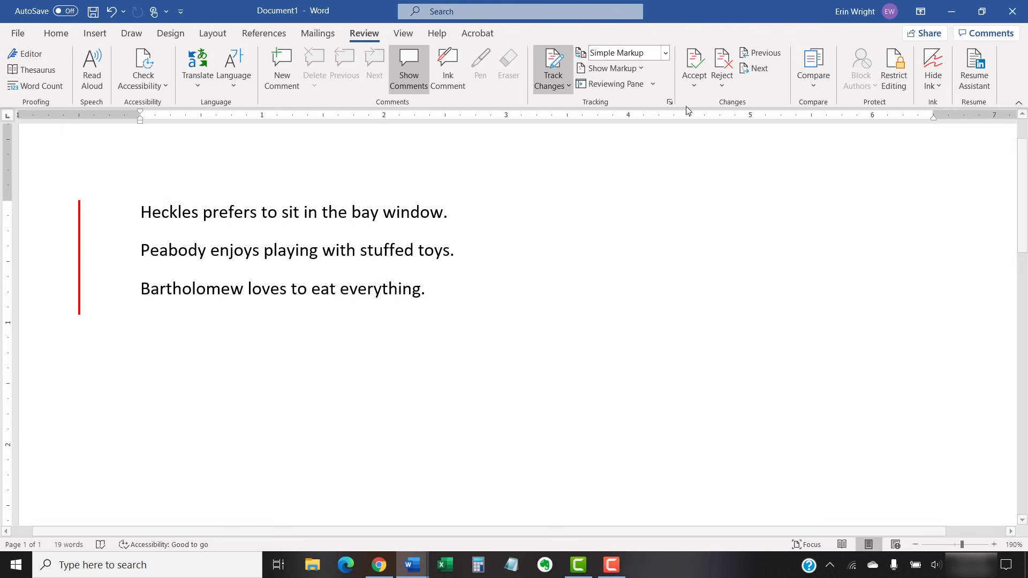
click(667, 57)
click(615, 102)
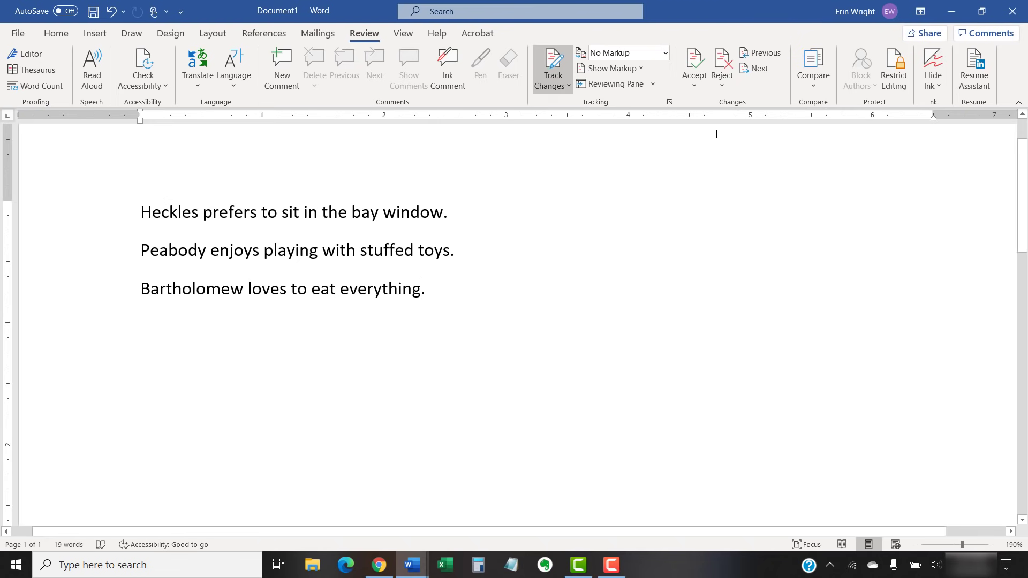
click(667, 53)
click(637, 118)
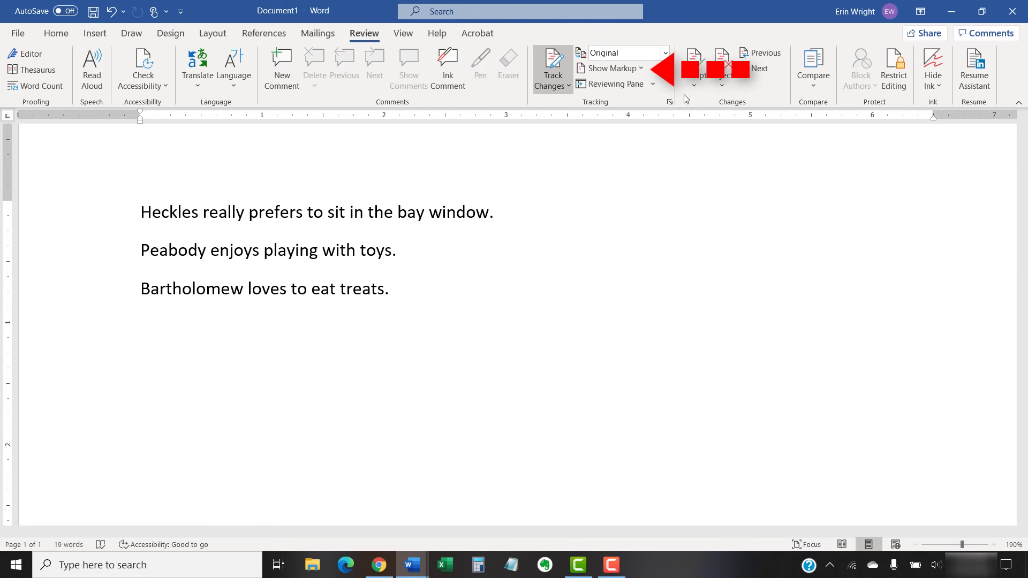
Browse the Show Markup Balloons and Specific People options without changing them, then view Display for Review modes
click(644, 69)
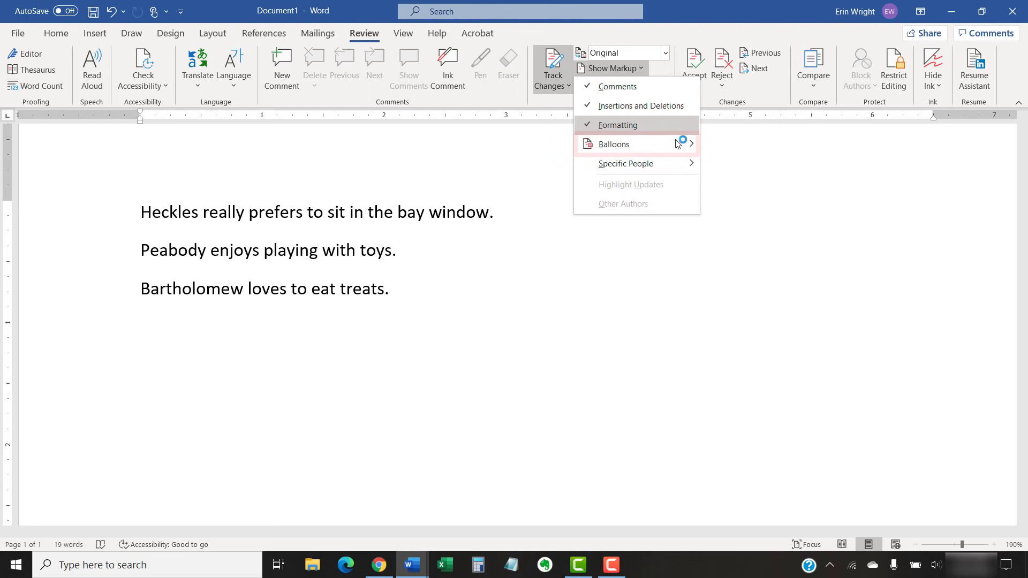
mouse_move(676, 142)
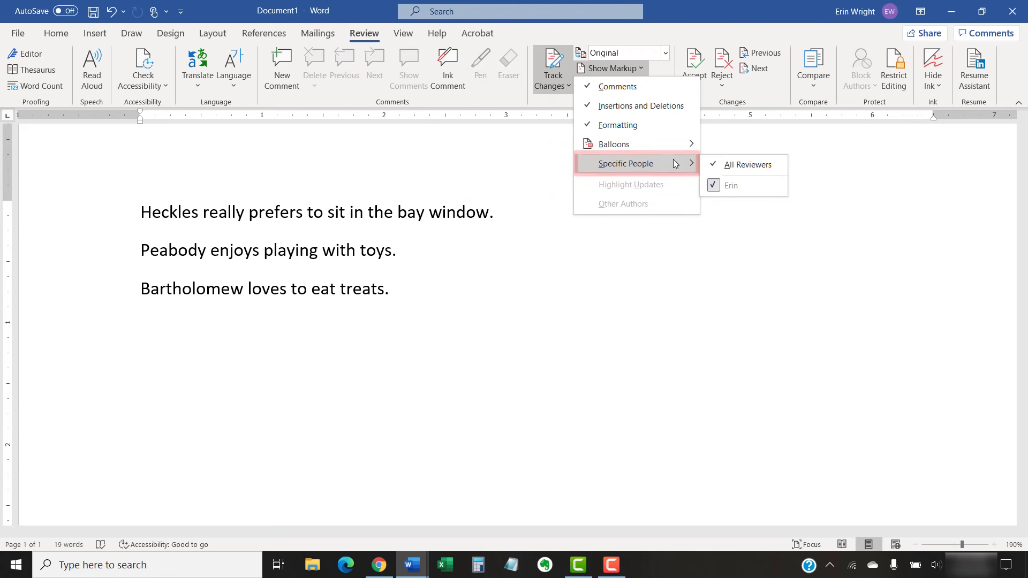
key(Escape)
key(Escape)
click(665, 53)
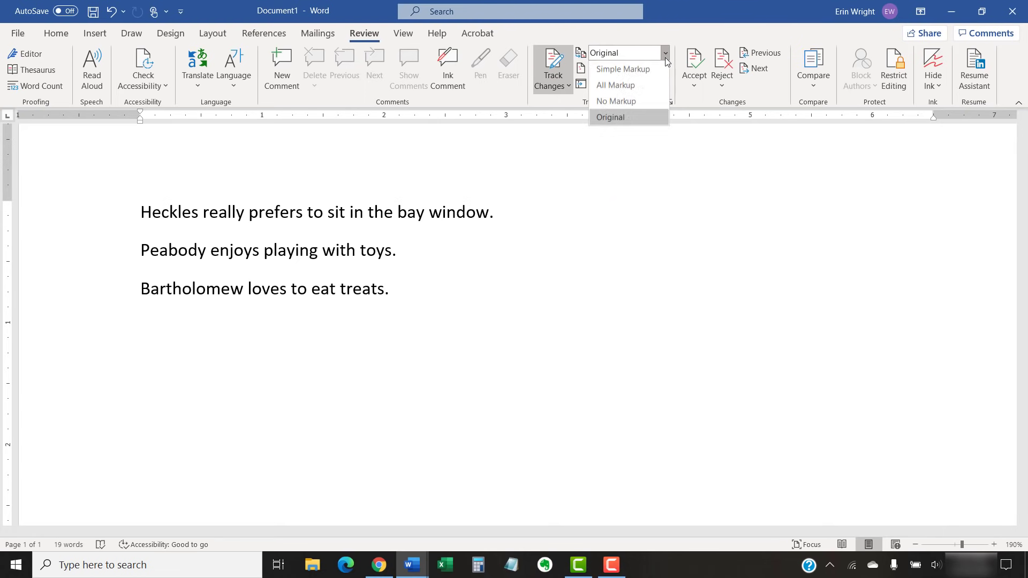
Show All Markup, delete 'really', insert 'stuffed' before 'toys', and replace 'treats' with 'everything'
key(Escape)
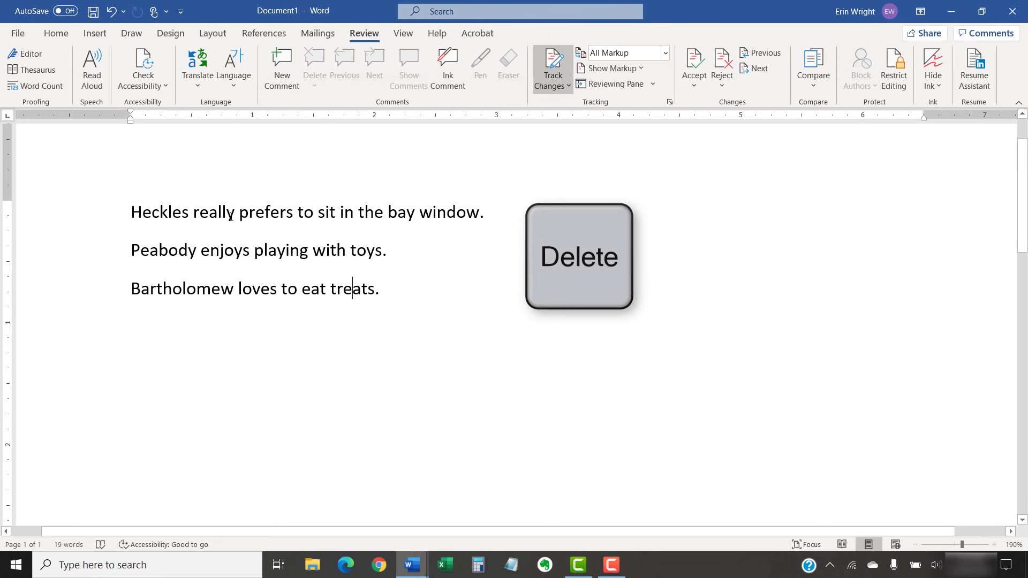
drag(231, 216, 195, 216)
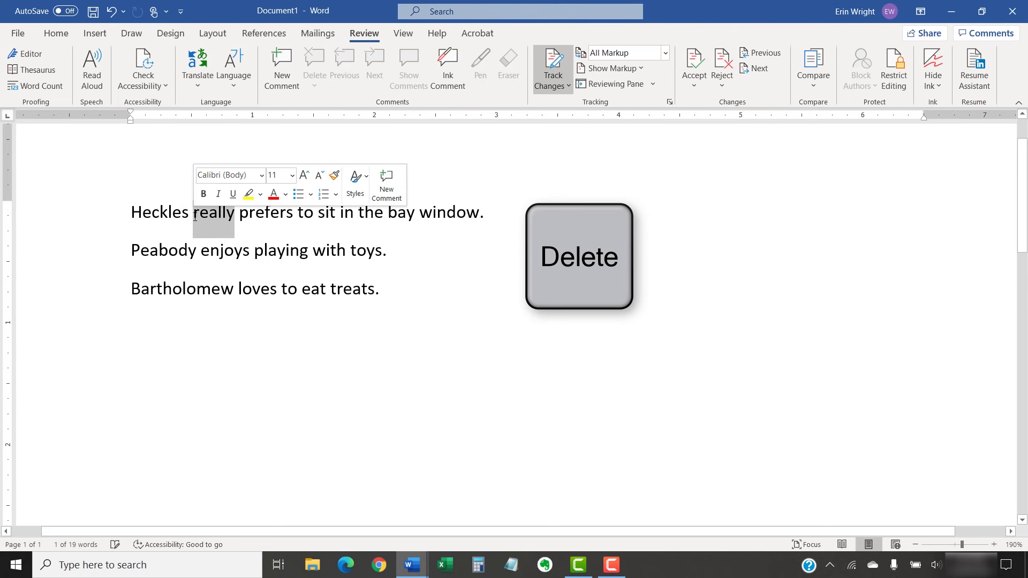
key(Delete)
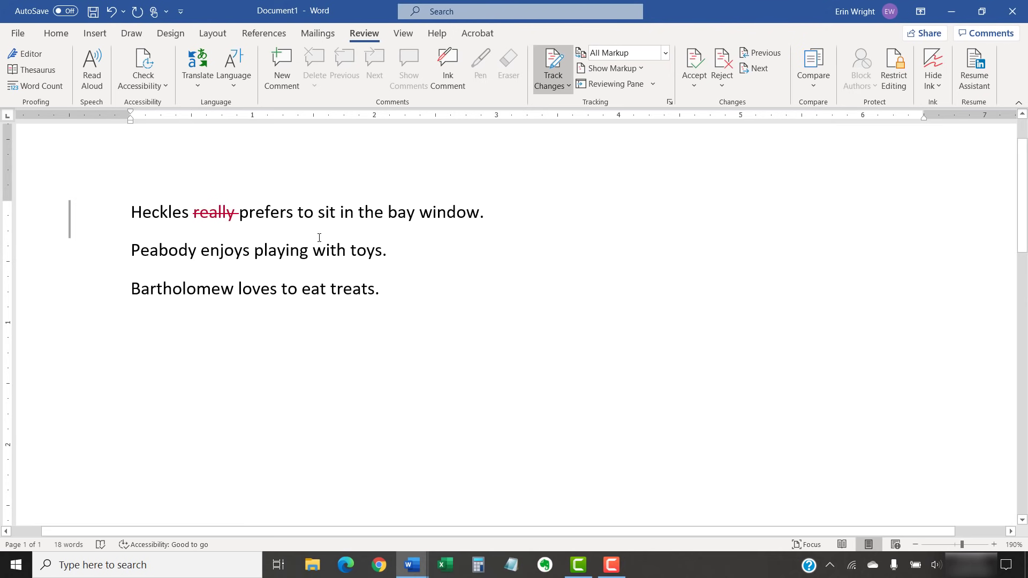
click(351, 250)
text(stuffed)
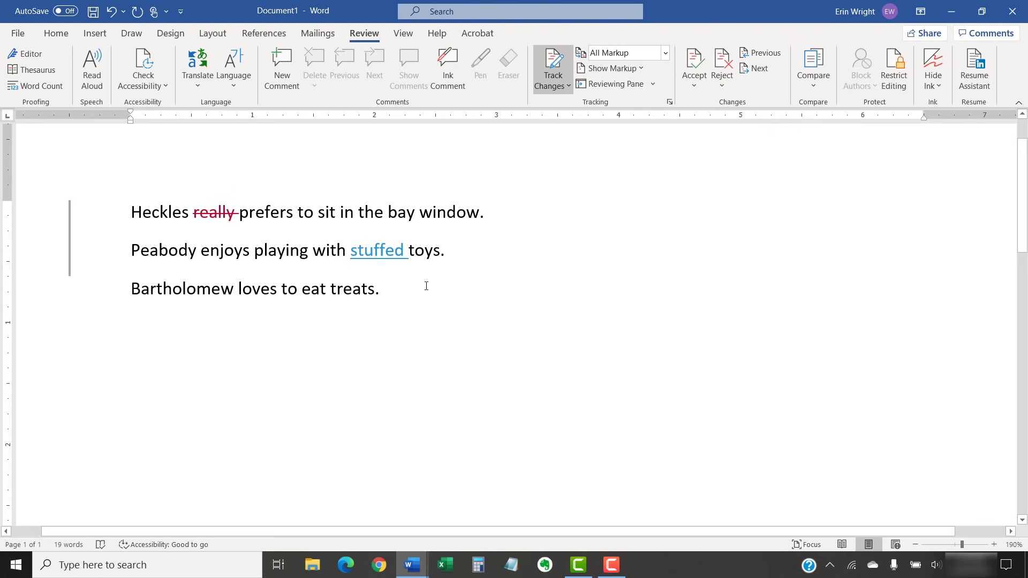
drag(331, 288, 377, 287)
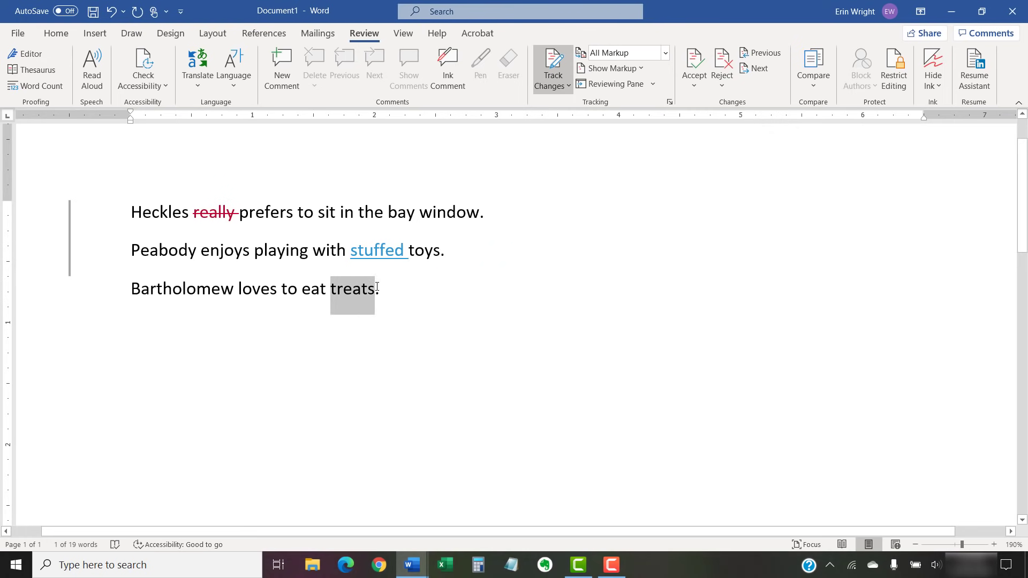
text(everything)
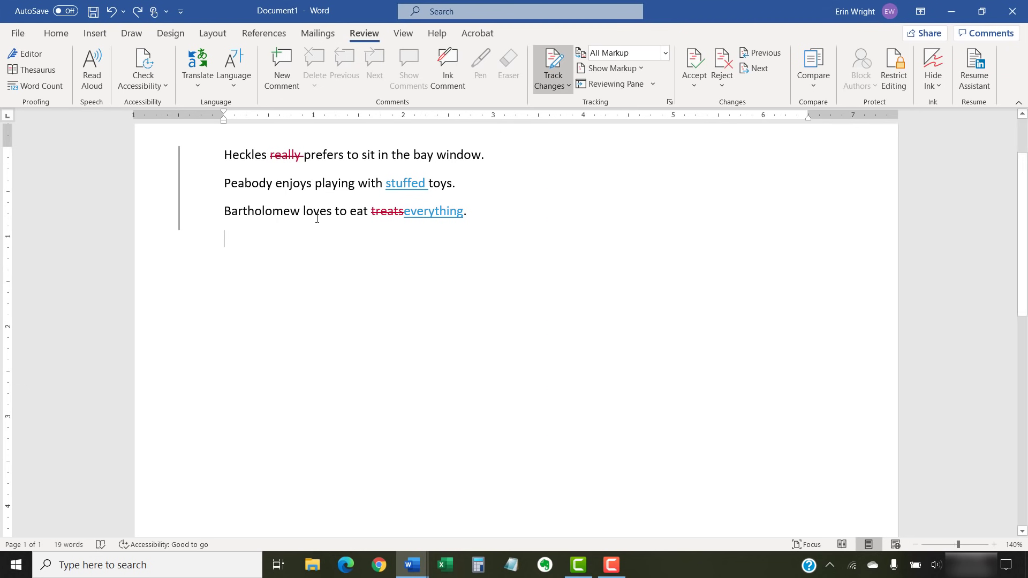
Bold the word 'loves' with Ctrl+B as a tracked formatting change
double_click(317, 215)
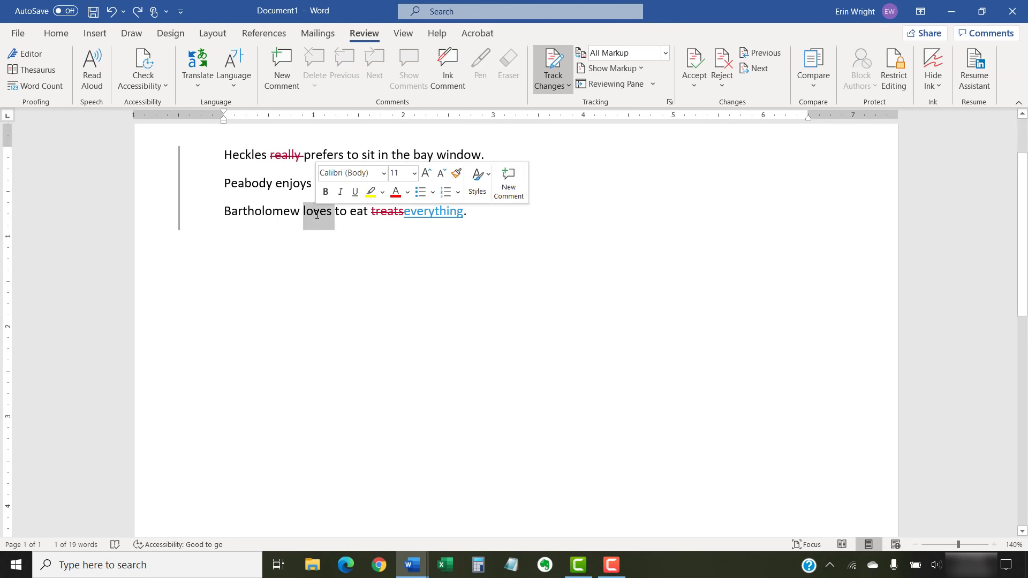
key(ctrl+b)
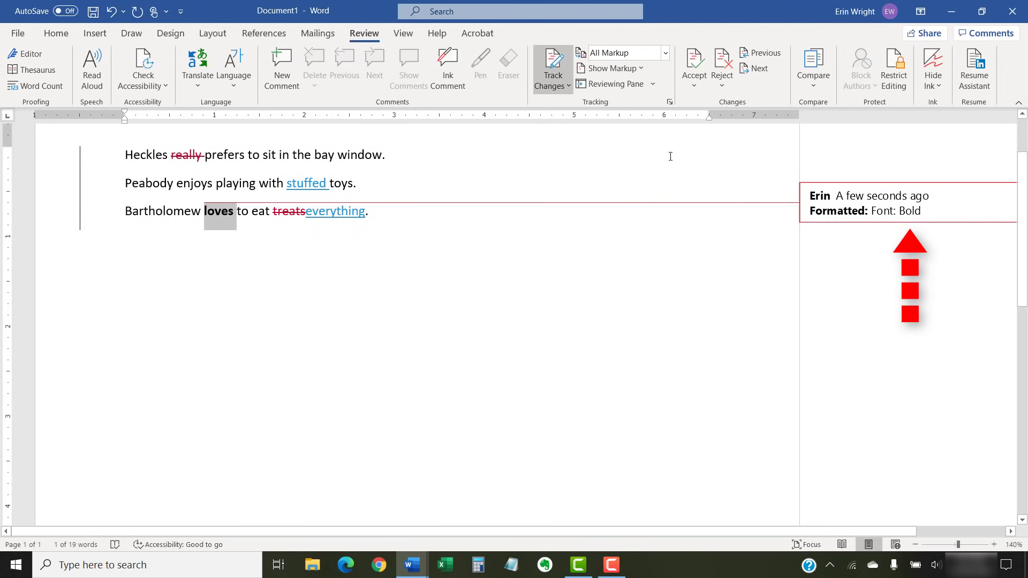
click(641, 68)
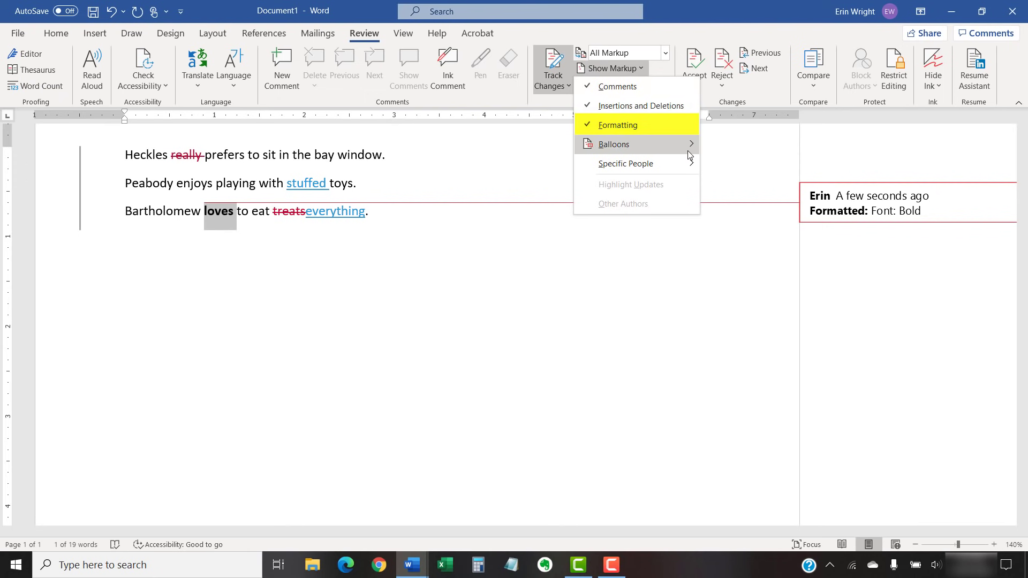
Hide the bold formatting note on 'loves' via Balloons settings, then place the cursor in 'stuffed'
mouse_move(690, 150)
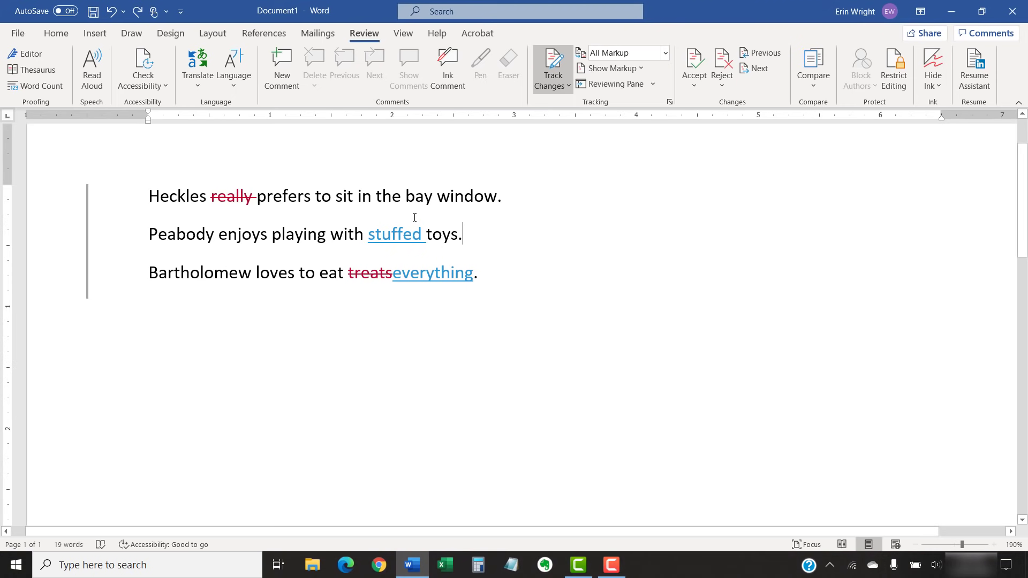
click(382, 234)
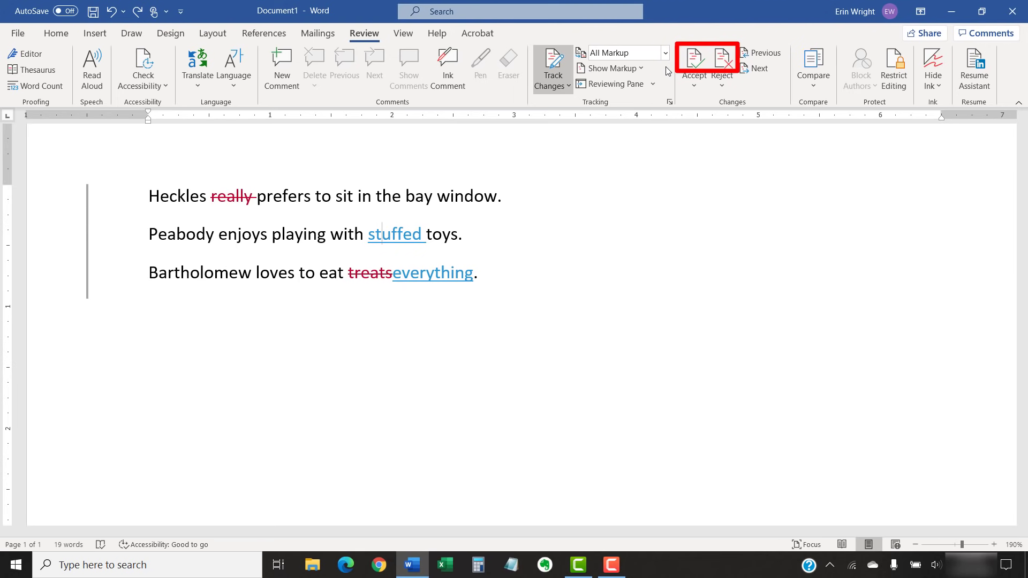
Accept the tracked insertion 'stuffed', leaving 'really', 'treats' and 'everything' pending
click(691, 60)
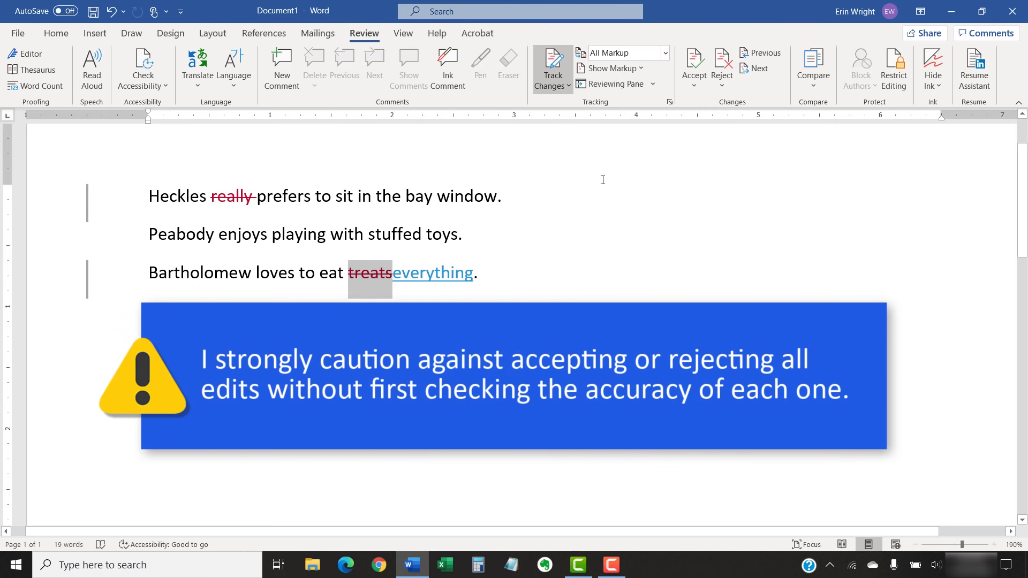
click(603, 180)
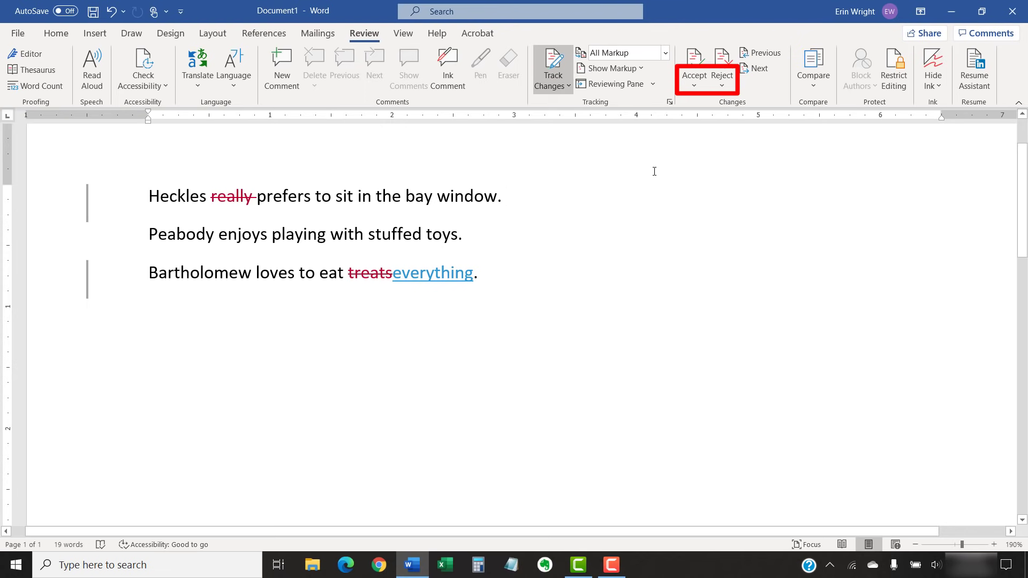
Choose Accept All Changes from the Accept menu on the Review tab
click(690, 87)
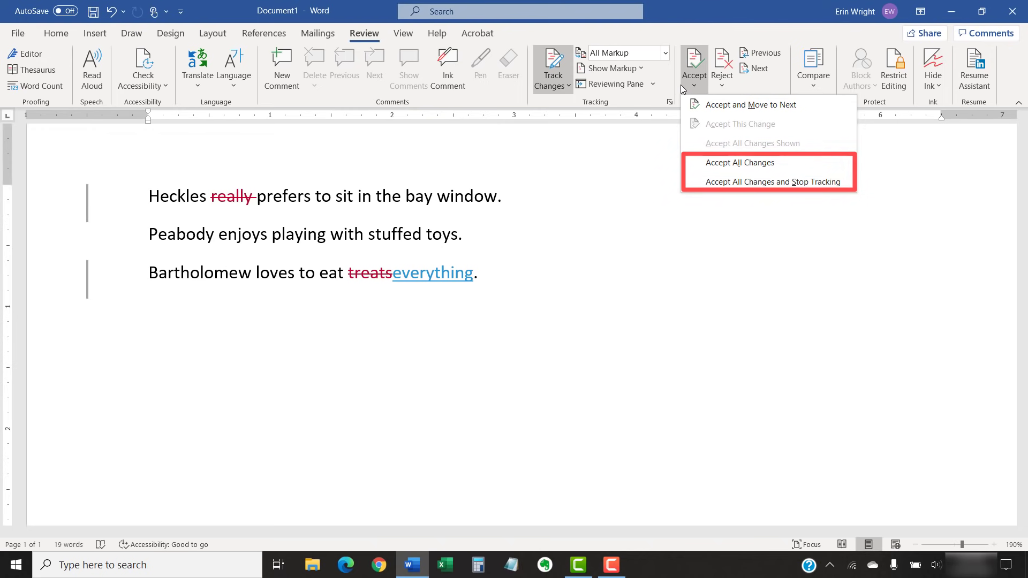
click(722, 165)
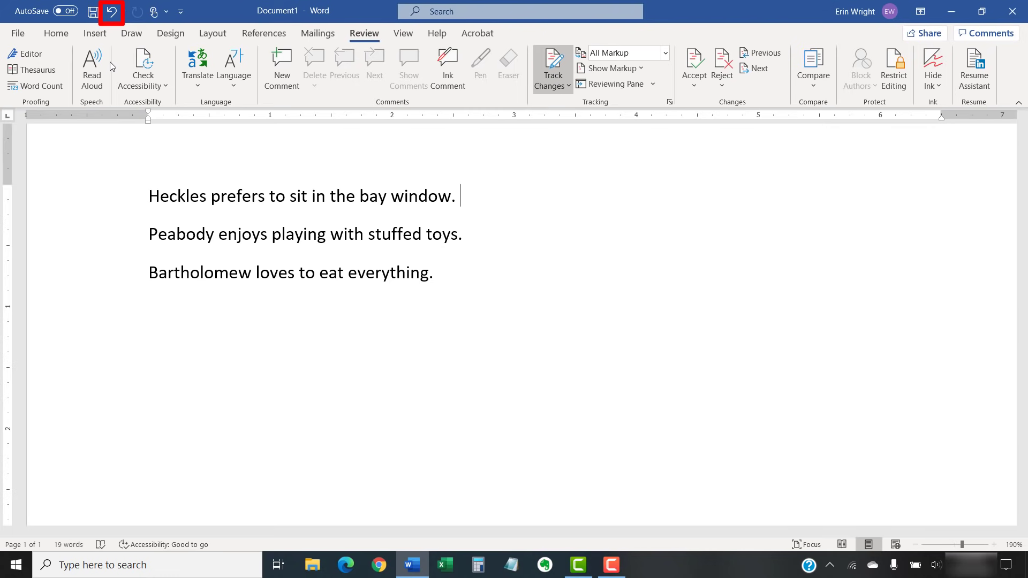
Undo Accept All to restore the four tracked revisions, then select 'Heckles' for a comment
click(112, 13)
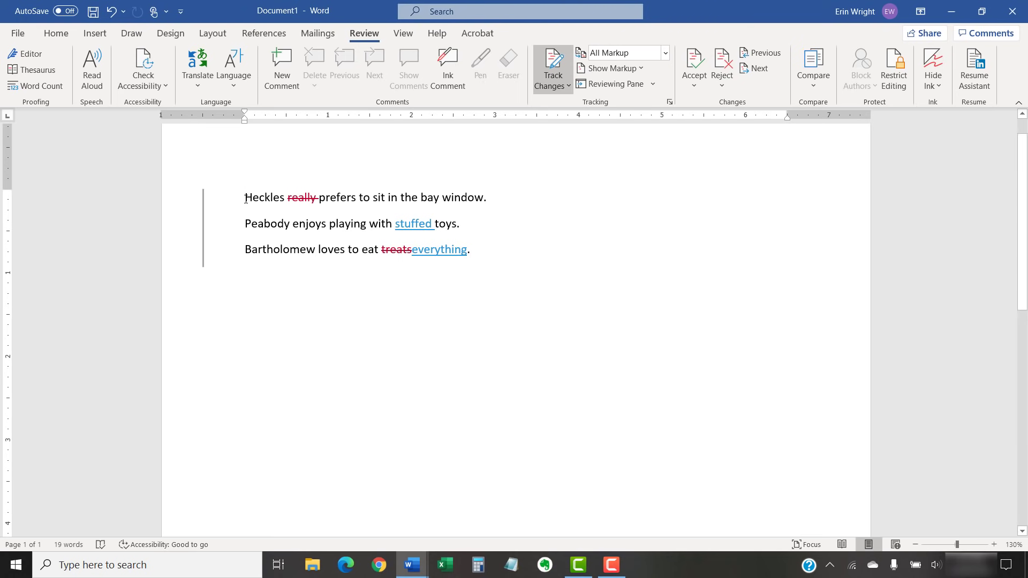
drag(245, 199, 284, 201)
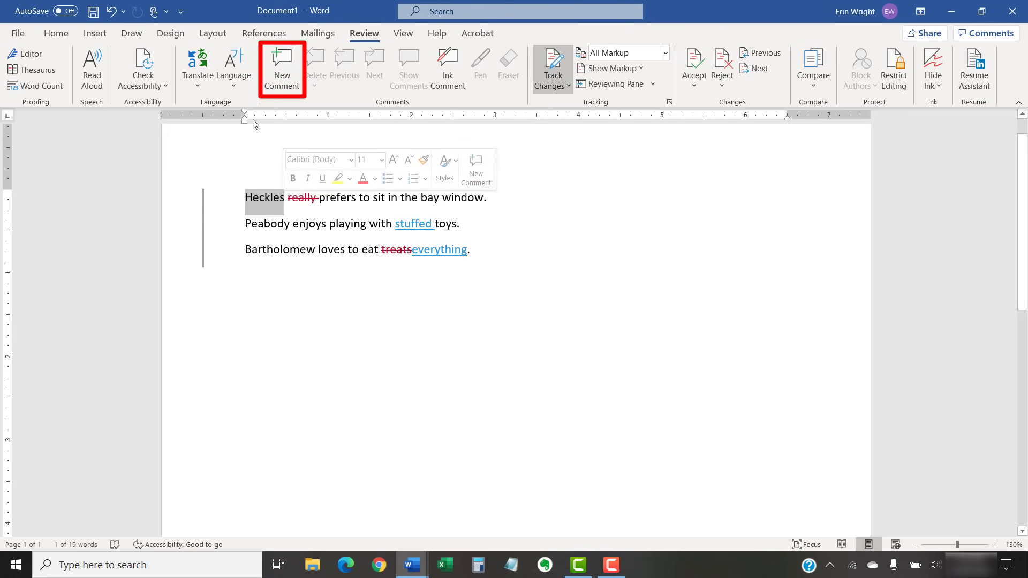
Add a new comment on 'Heckles' reading "Shouldn't this be Mr. Heckle, instead?"
click(281, 60)
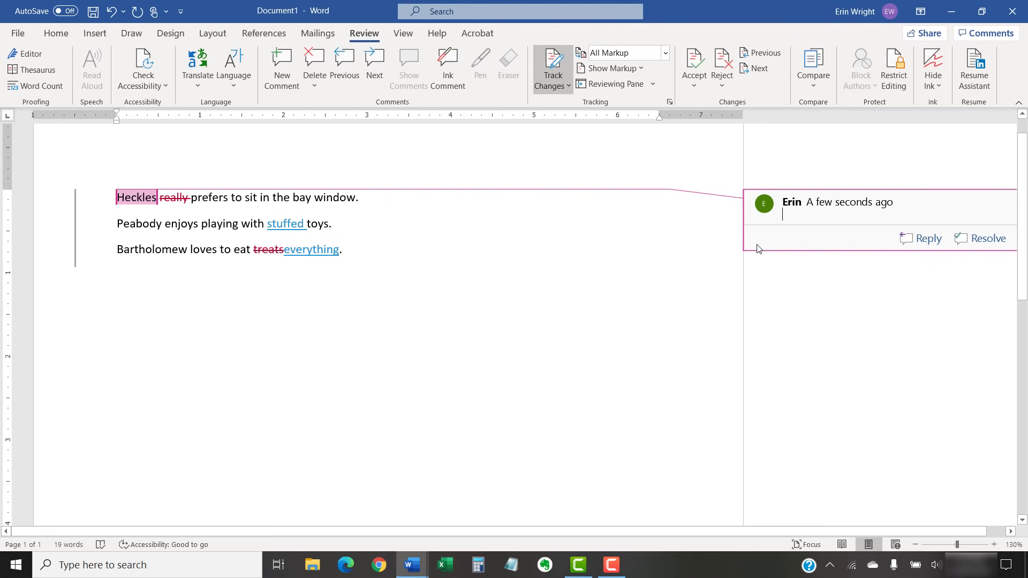
text(Shouldn’t this be Mr. Heckle, instead?)
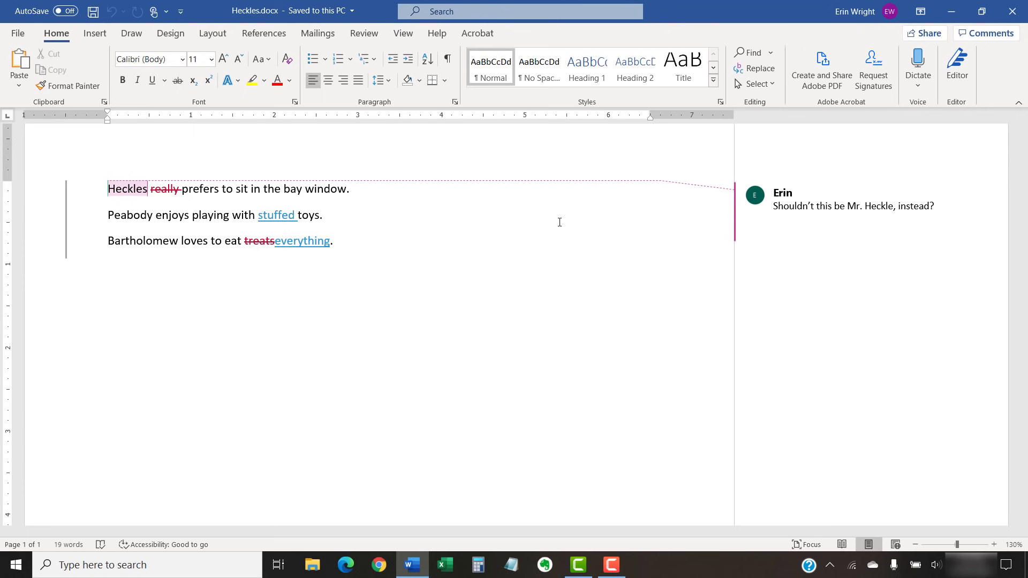
Reply "I'll check." to the Mr. Heckle comment, then resolve and reopen the thread
mouse_move(740, 231)
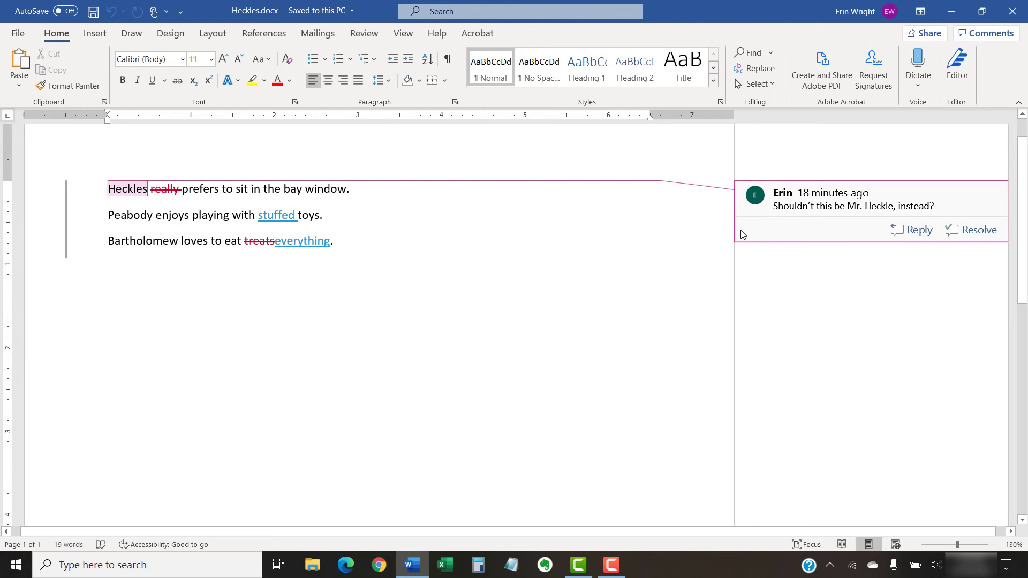
click(803, 206)
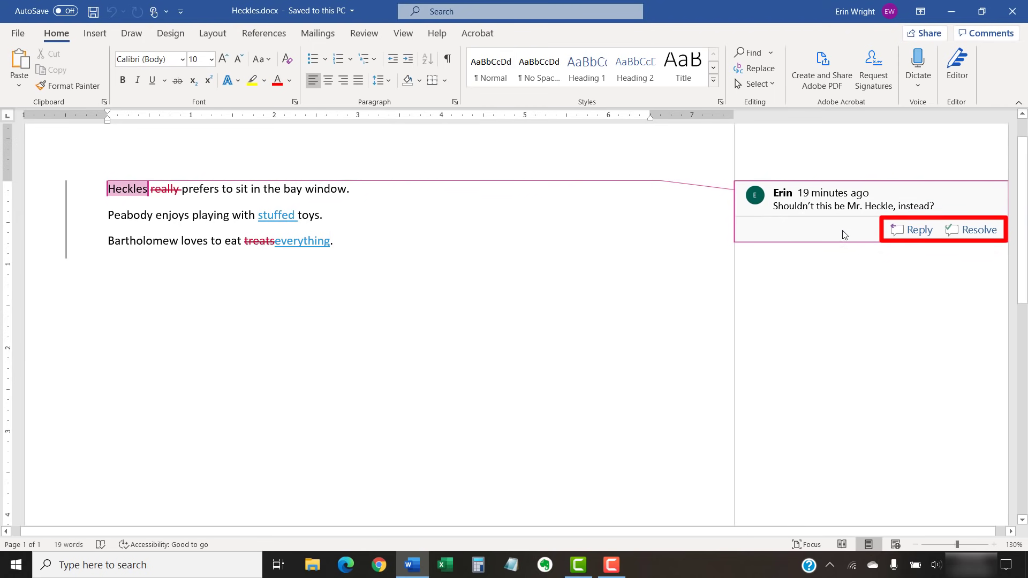
click(917, 235)
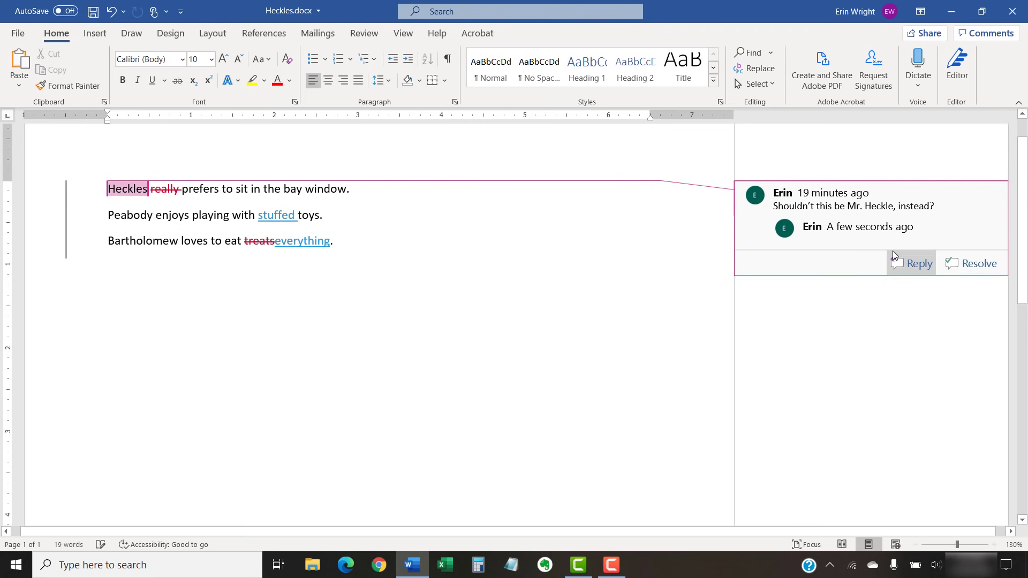
text(I'll che)
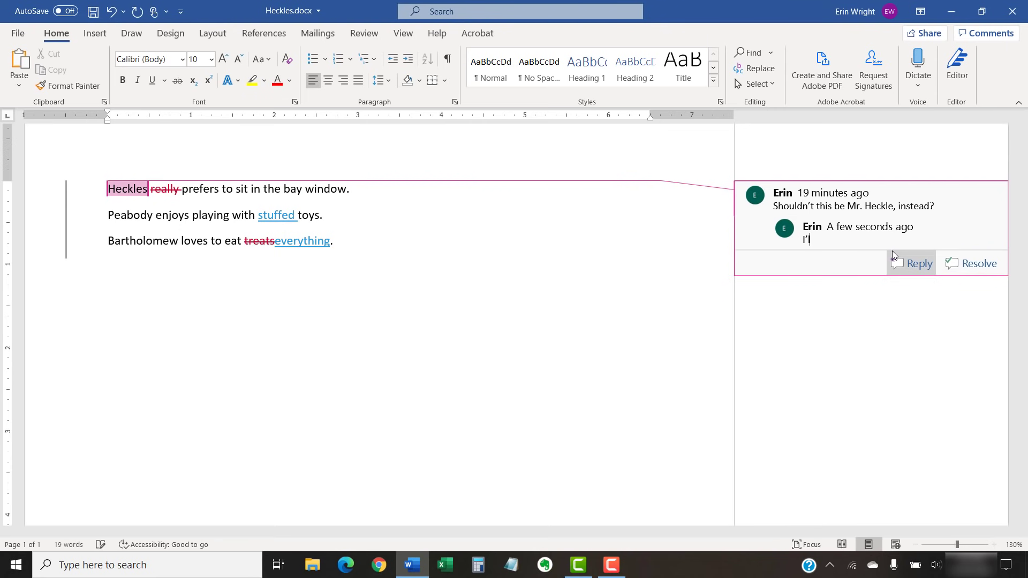
text(ck.)
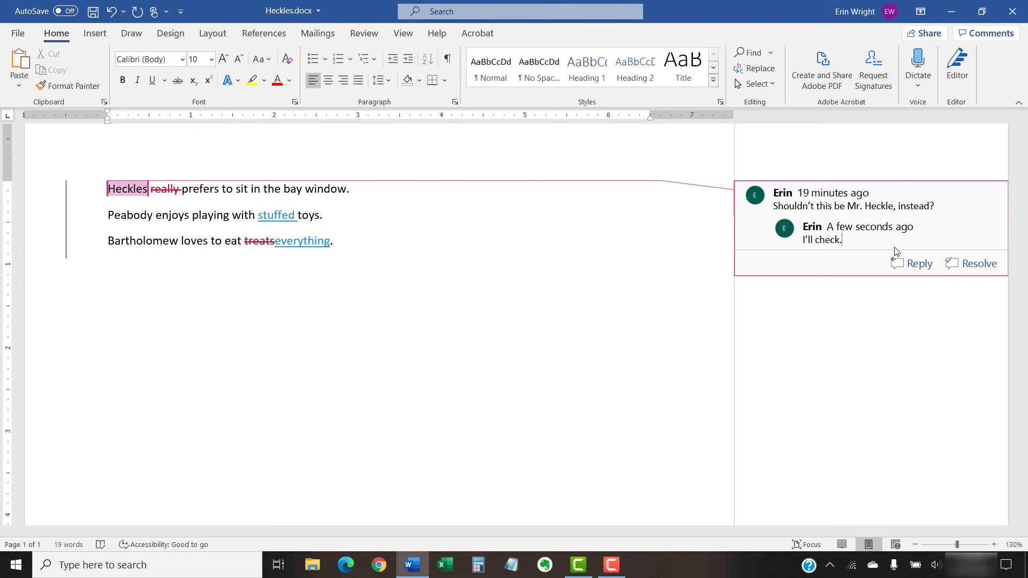
click(973, 261)
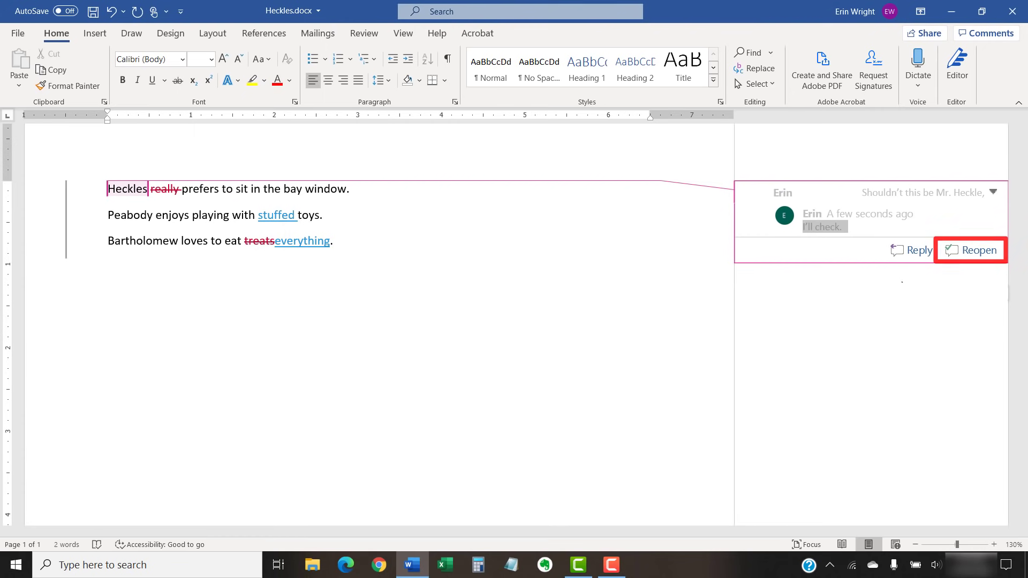
click(975, 258)
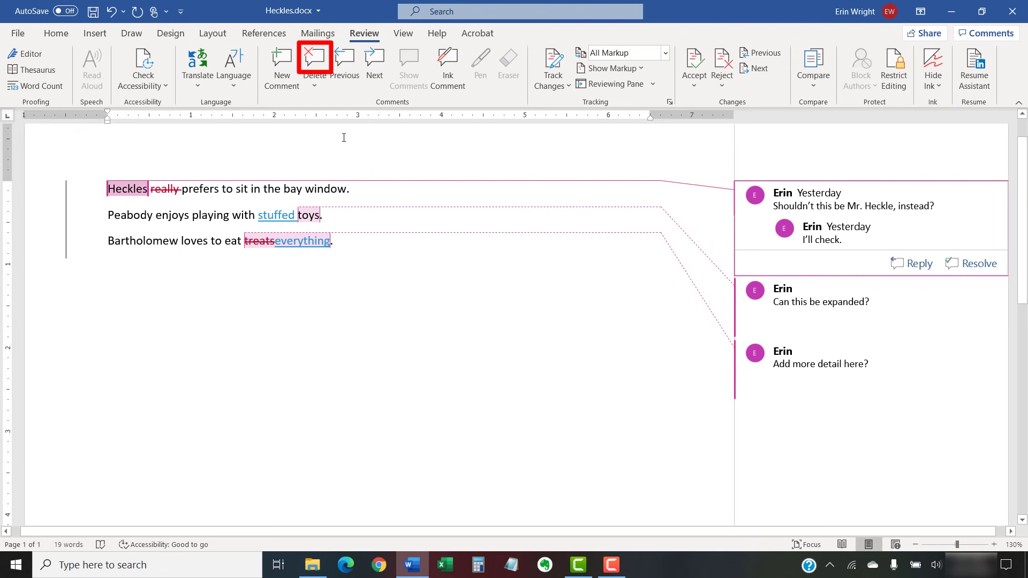
Delete the Mr. Heckle comment, then use Delete All Comments in Document
click(317, 53)
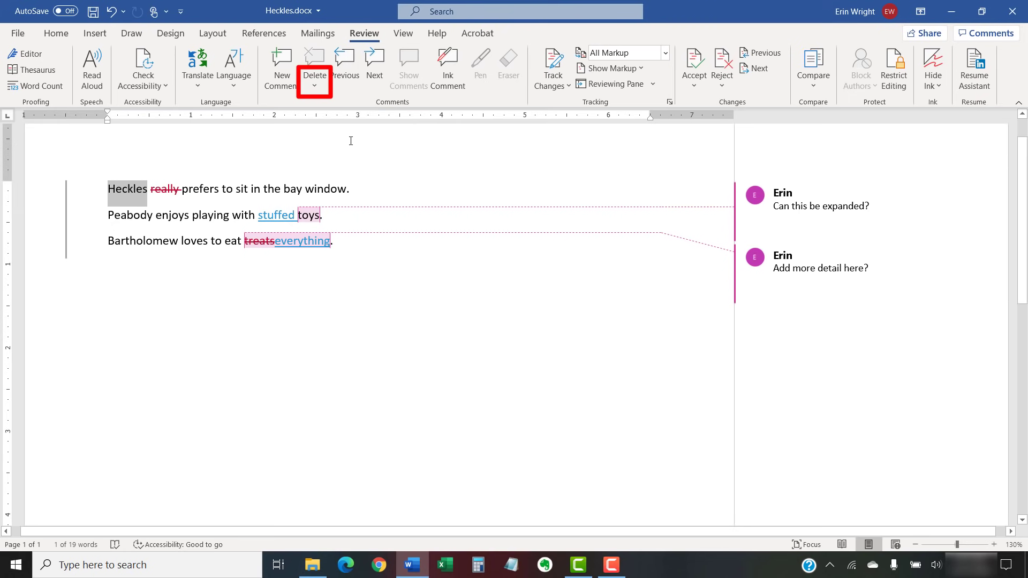
click(313, 85)
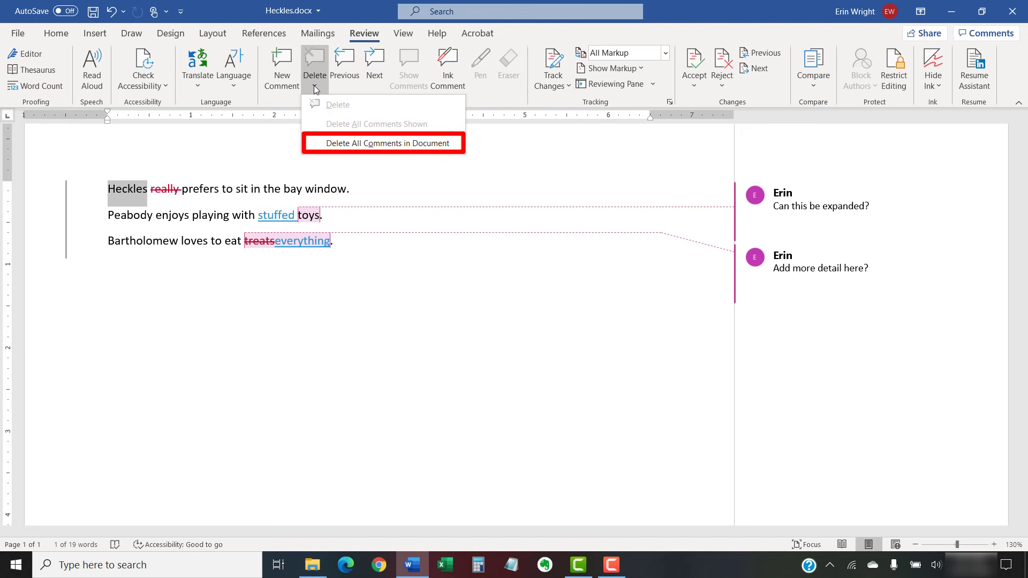
click(327, 148)
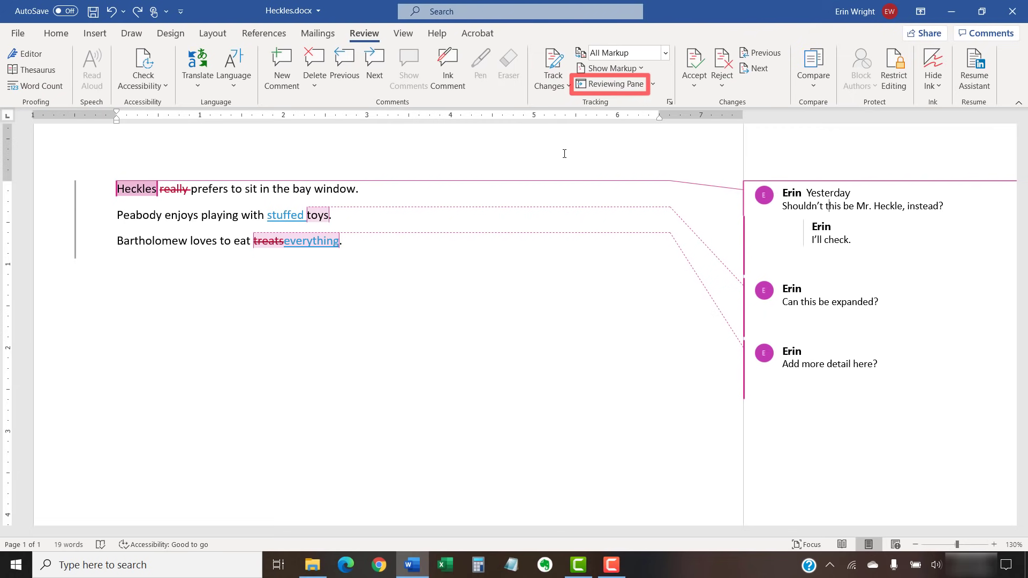
Show the Reviewing Pane and switch it to the Reviewing Pane Horizontal layout
click(589, 85)
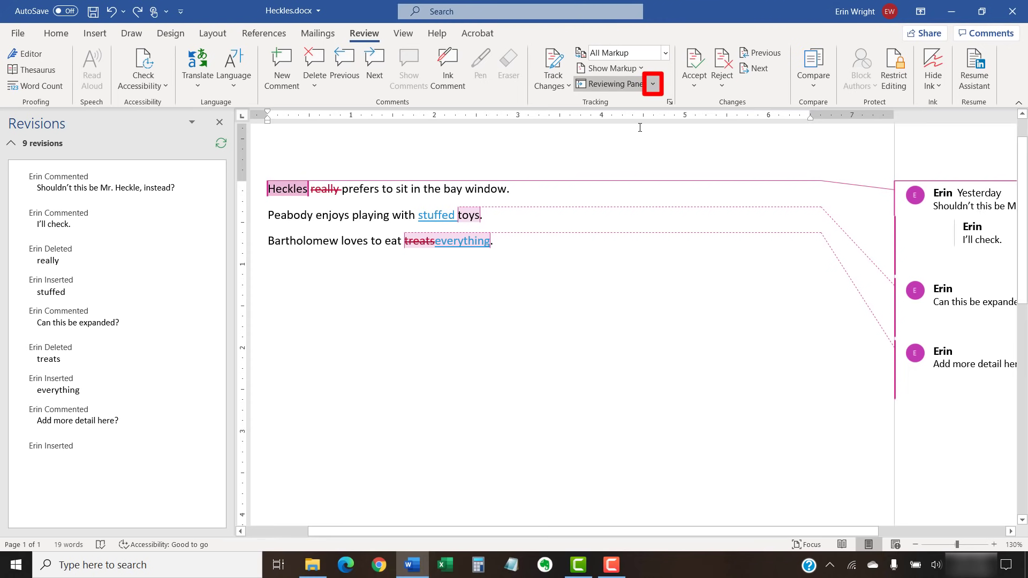
click(654, 86)
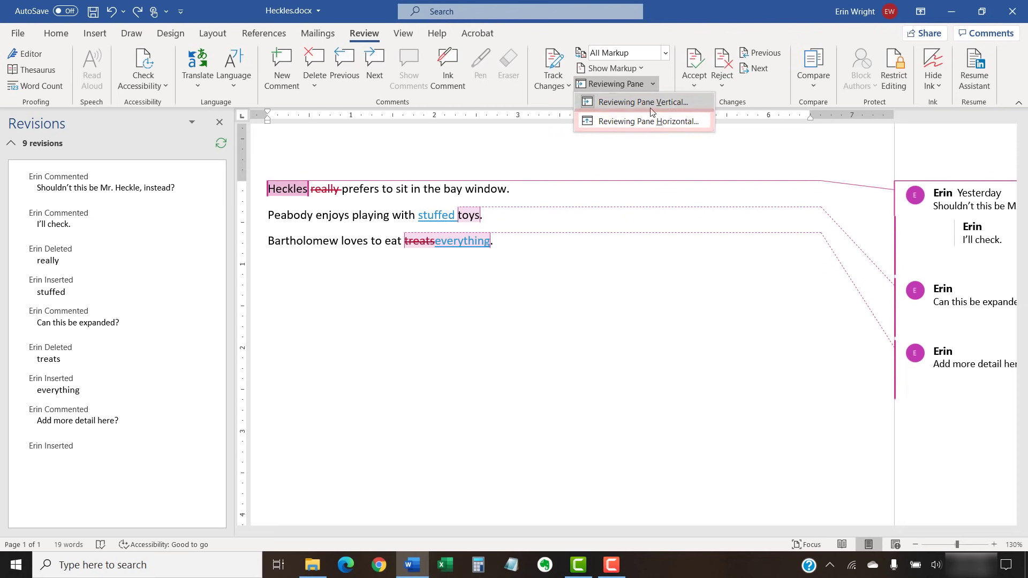
click(649, 121)
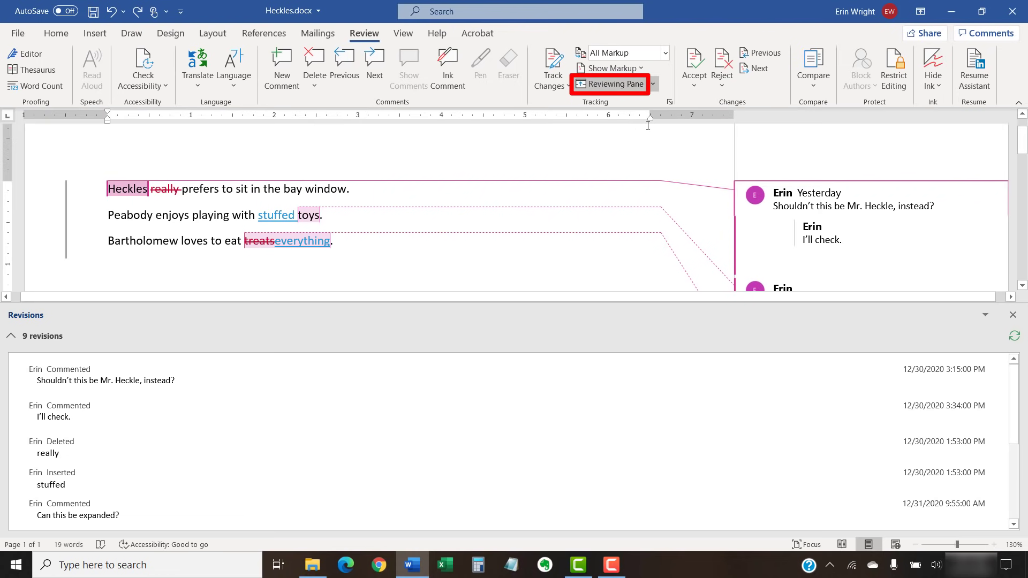
Close the Reviewing Pane from the Review tab
click(619, 85)
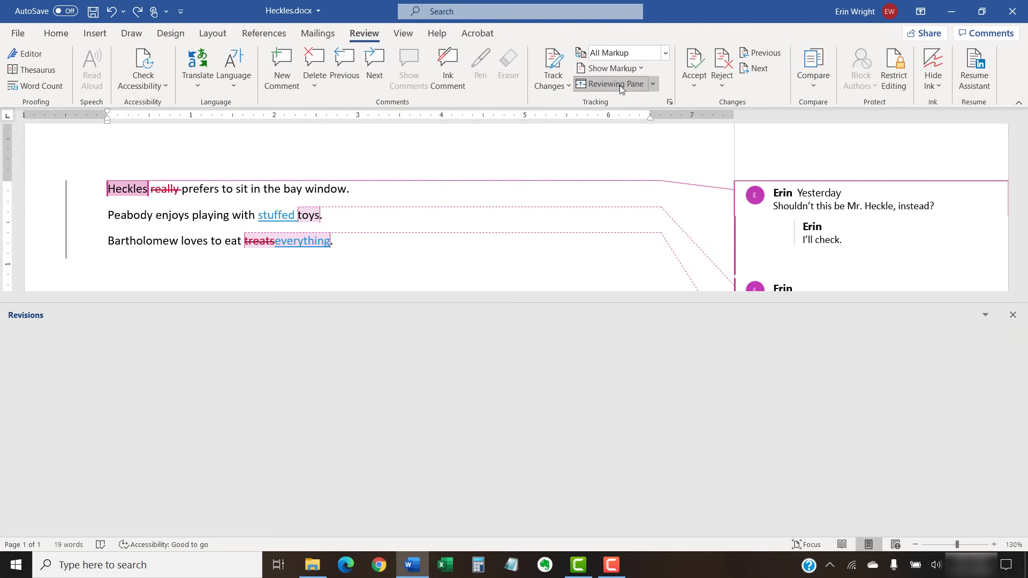